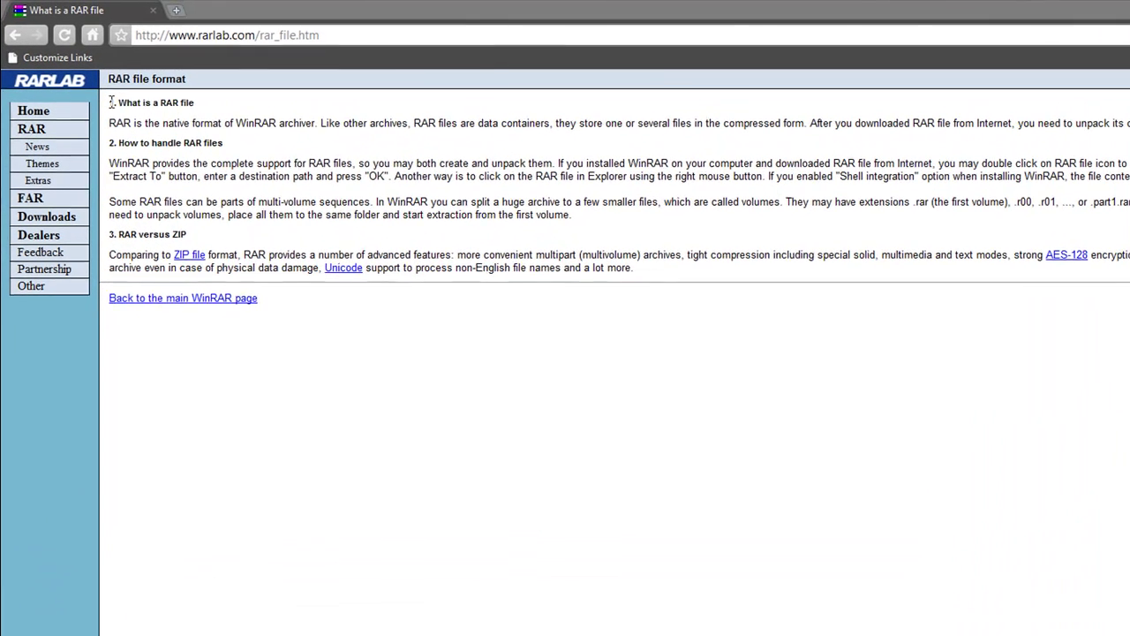
Step: Select the RAR file format article text on the RARLAB page, then deselect it
{"action": "left_click_drag", "start_coordinate": [111, 102], "coordinate": [665, 270]}
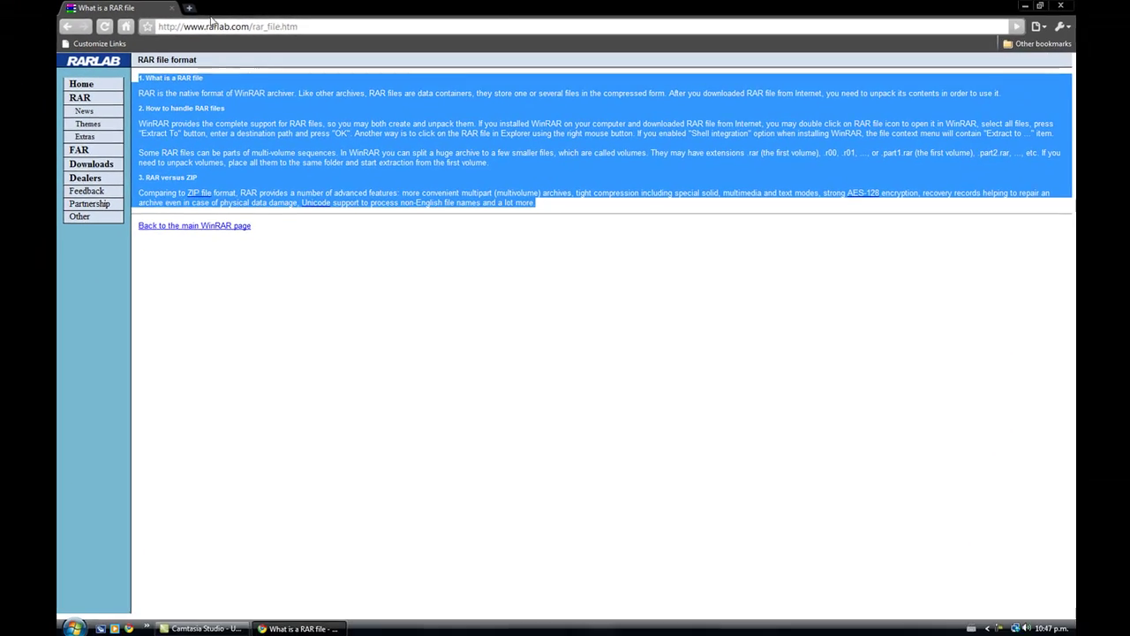
{"action": "left_click", "coordinate": [196, 107]}
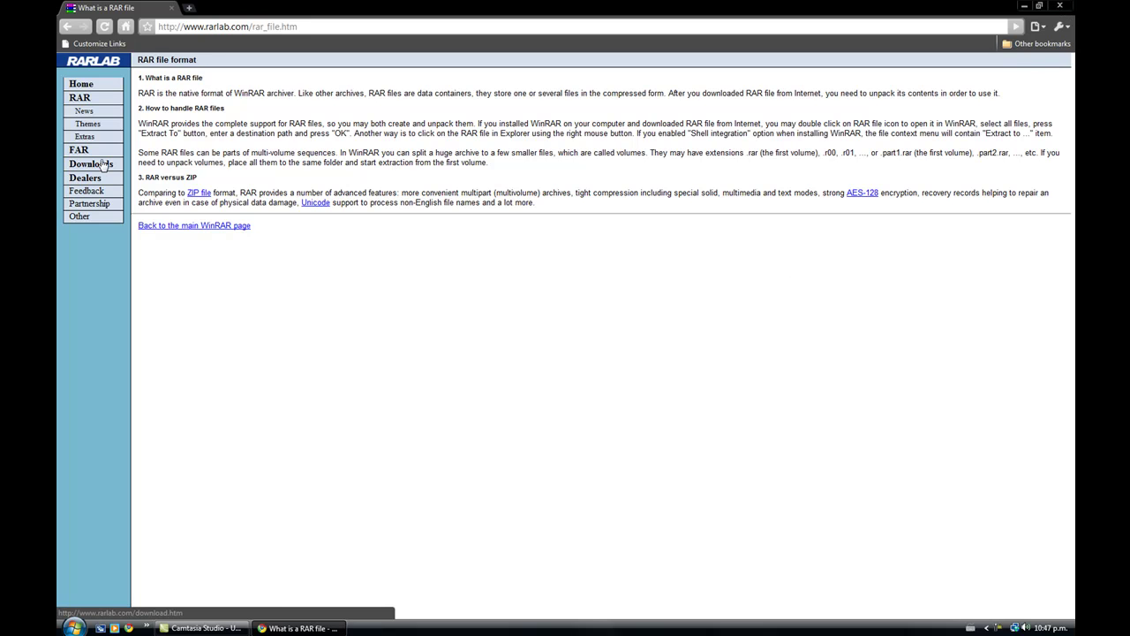
Step: Close Chrome and extract TEST.rar into a TEST folder placed beside the archive
{"action": "left_click", "coordinate": [1059, 5]}
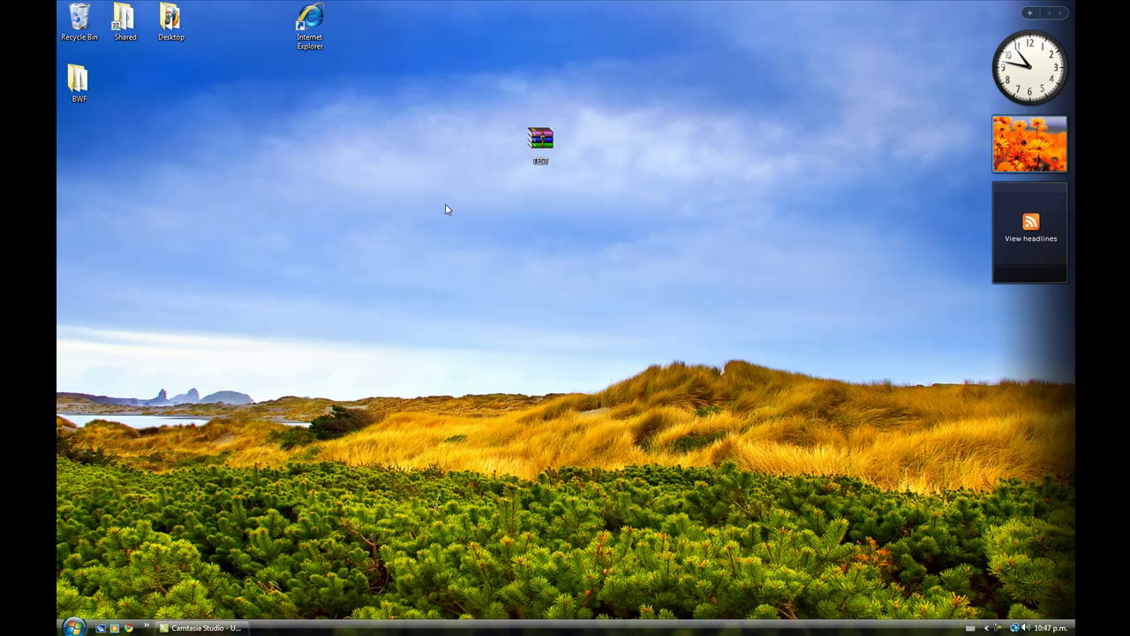
{"action": "left_click_drag", "start_coordinate": [539, 143], "coordinate": [493, 143]}
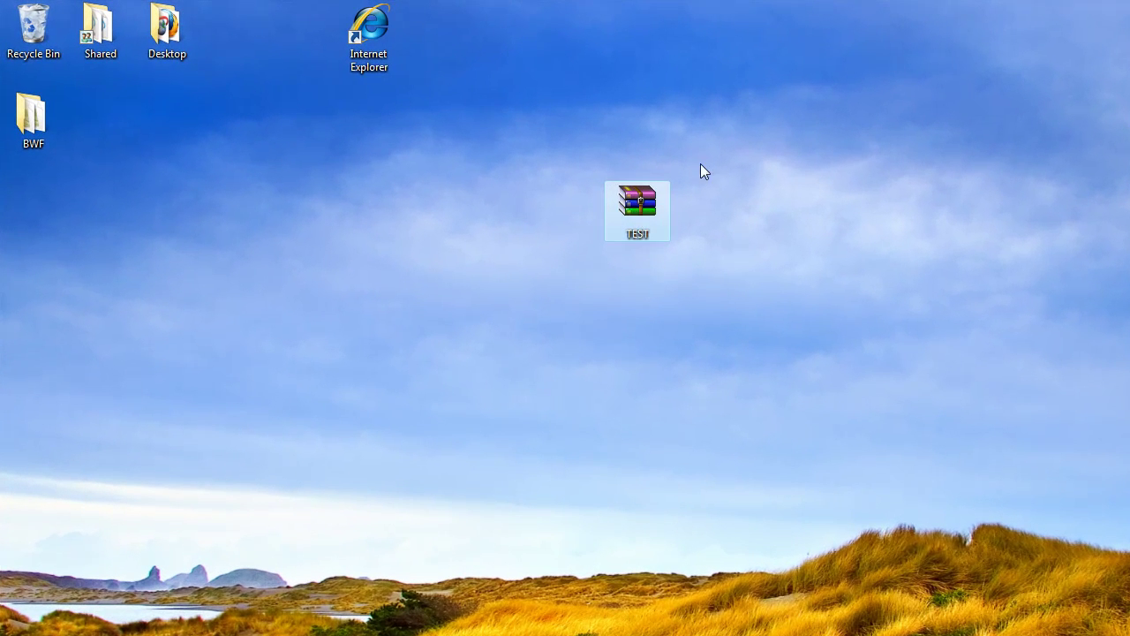
{"action": "mouse_move", "coordinate": [633, 201]}
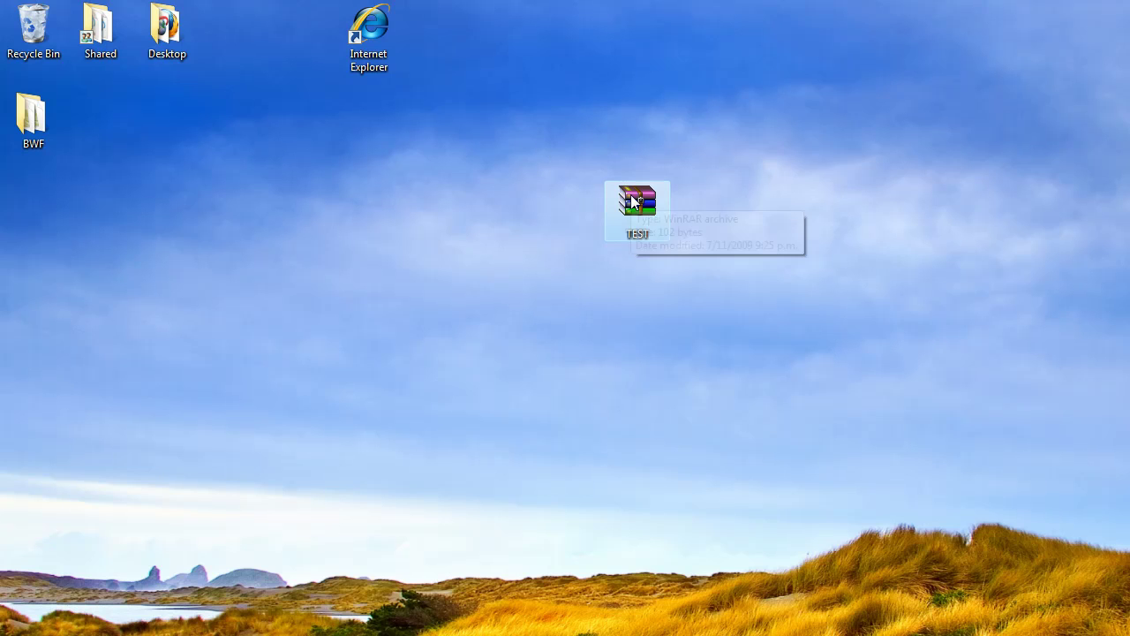
{"action": "right_click", "coordinate": [633, 201]}
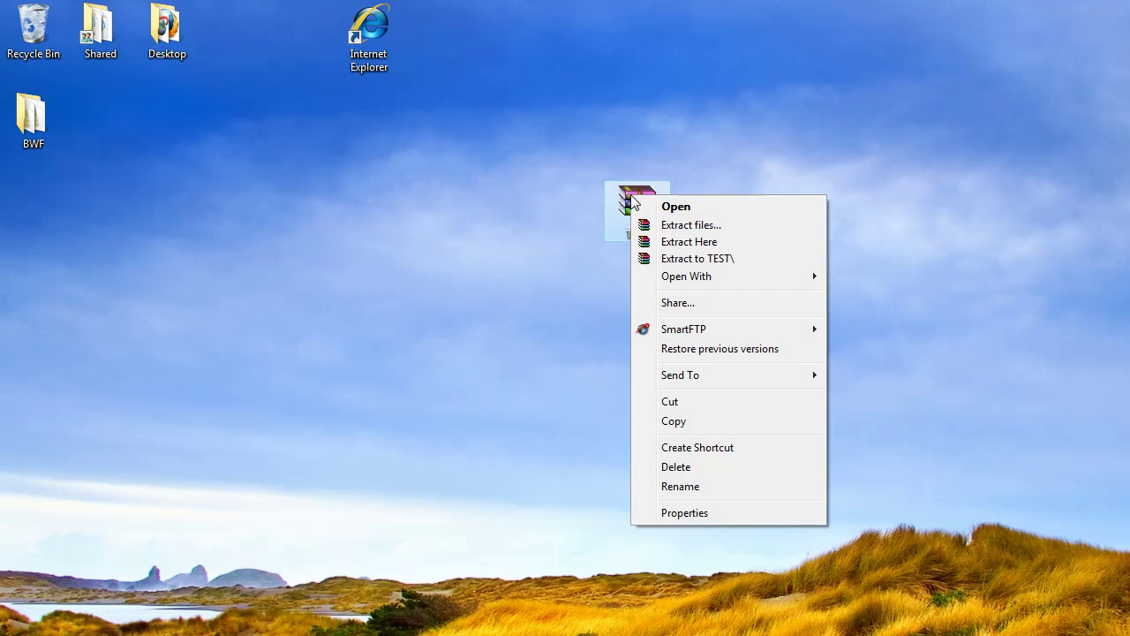
{"action": "left_click", "coordinate": [741, 261]}
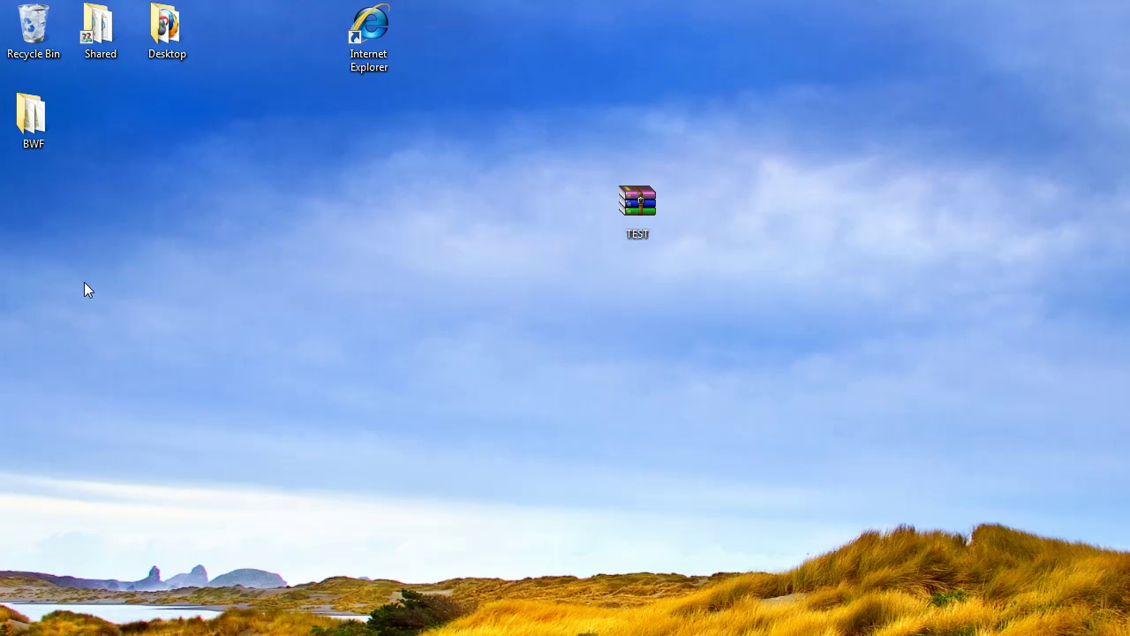
{"action": "left_click_drag", "start_coordinate": [61, 212], "coordinate": [509, 239]}
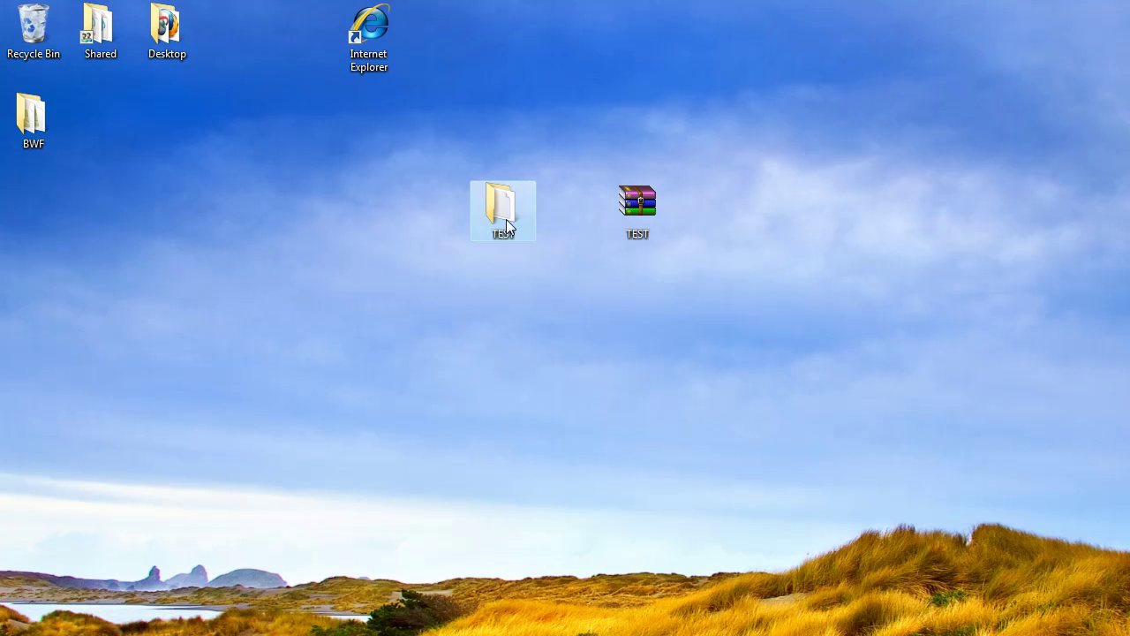
Step: Open the TEST folder to view its text file, close it, and delete the folder
{"action": "double_click", "coordinate": [508, 207]}
{"action": "left_click", "coordinate": [480, 196]}
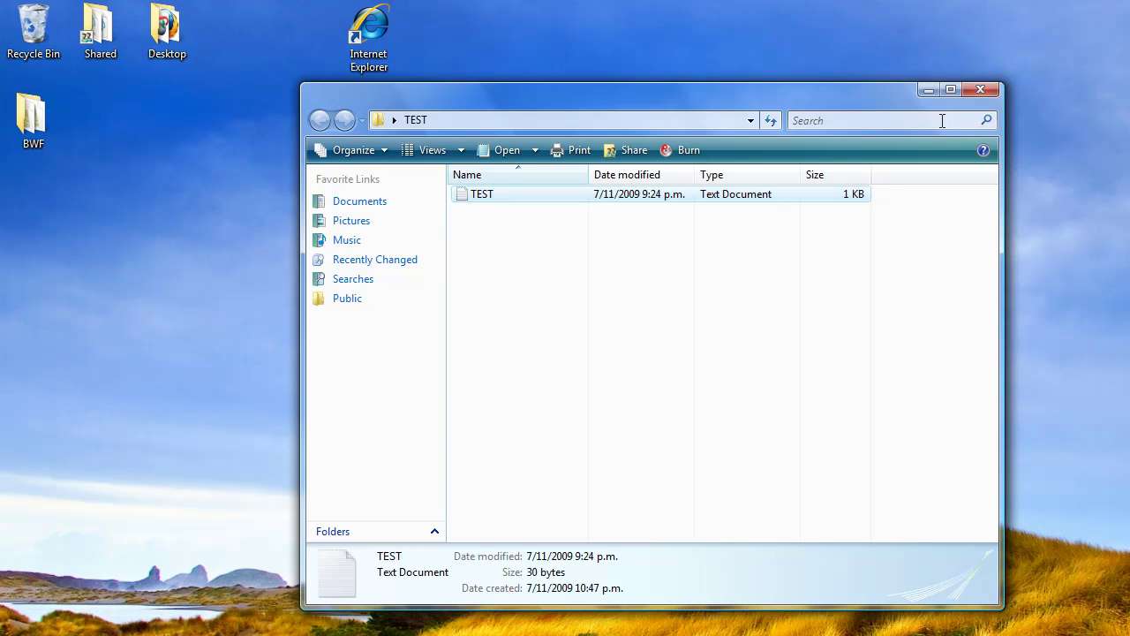
{"action": "left_click", "coordinate": [980, 90]}
{"action": "left_click_drag", "start_coordinate": [501, 225], "coordinate": [32, 27]}
{"action": "left_click", "coordinate": [632, 207]}
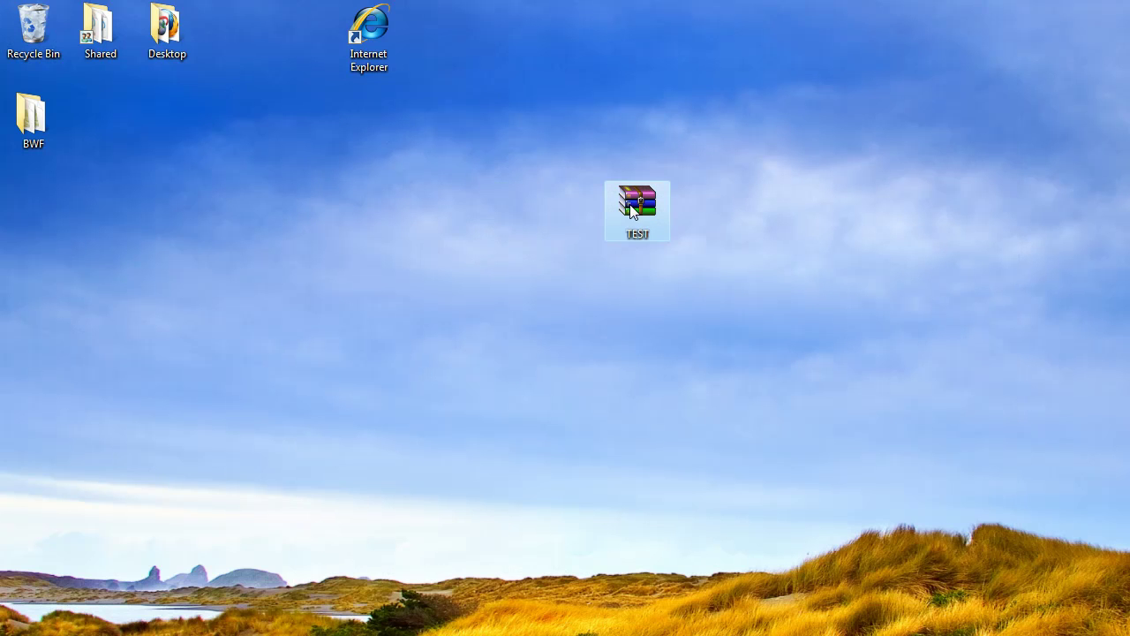
Step: Extract TEST.rar directly onto the desktop, then delete the loose TEST text file
{"action": "right_click", "coordinate": [633, 200]}
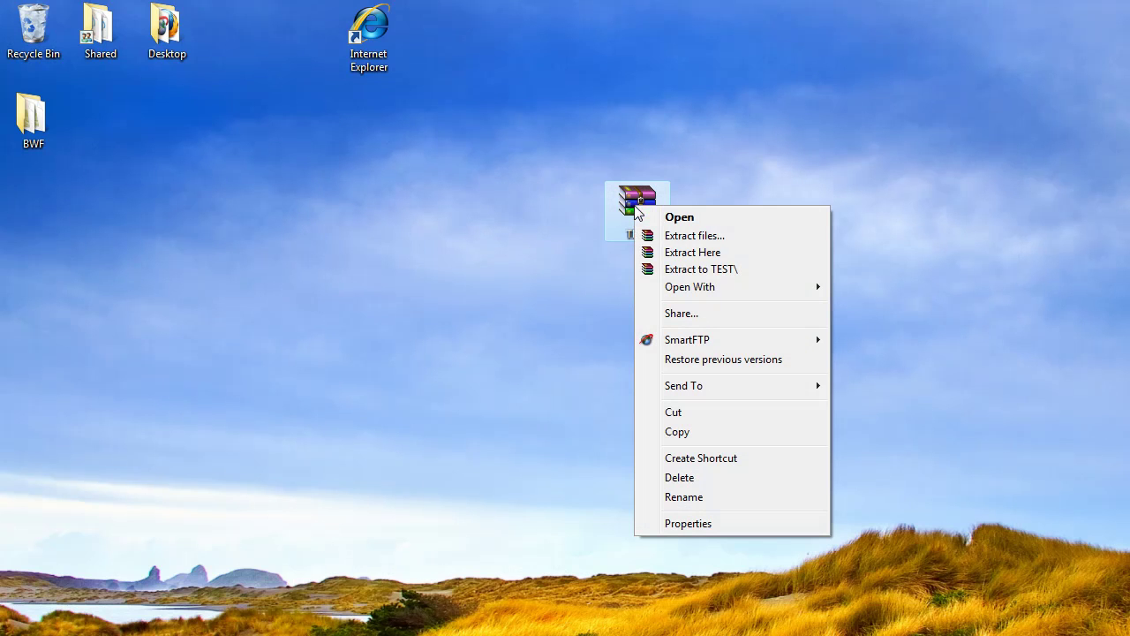
{"action": "left_click", "coordinate": [767, 253]}
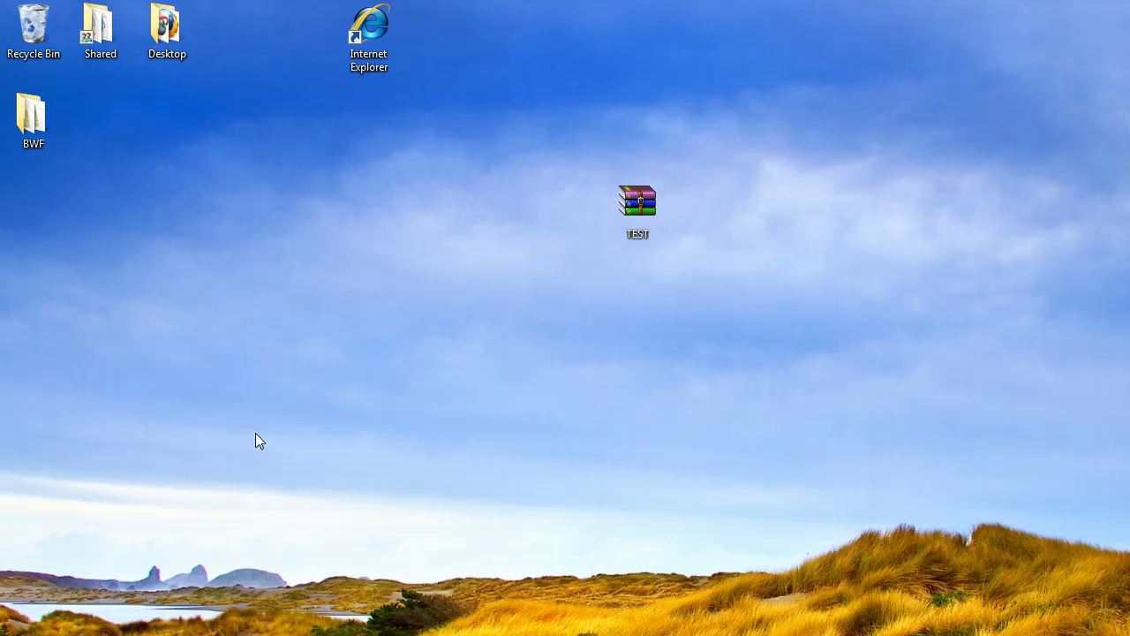
{"action": "left_click_drag", "start_coordinate": [32, 214], "coordinate": [196, 189]}
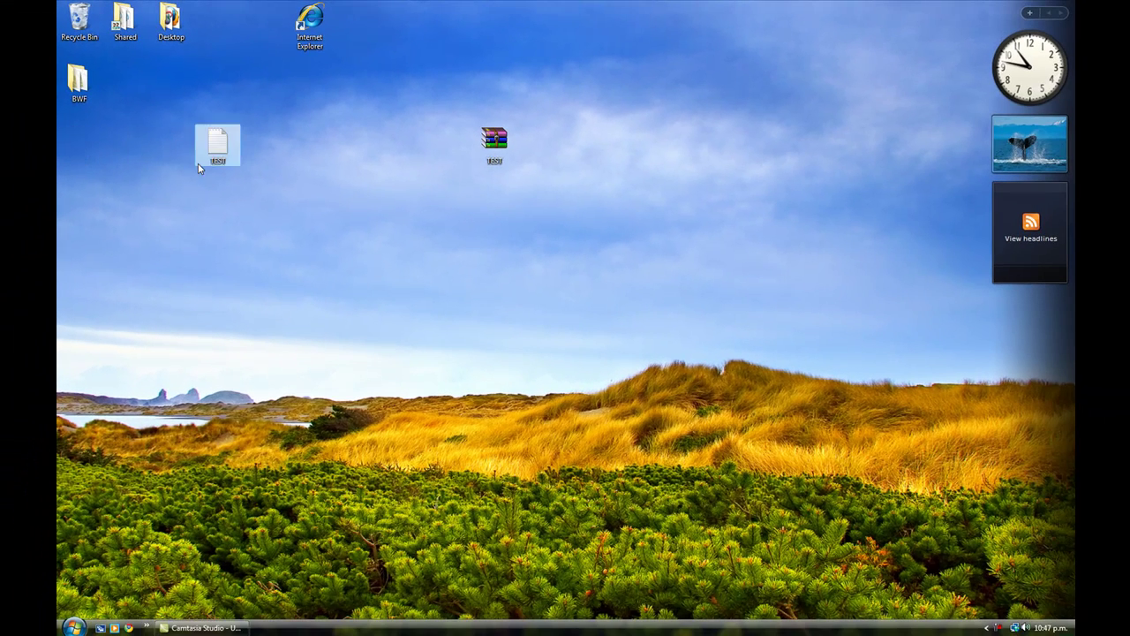
{"action": "left_click_drag", "start_coordinate": [193, 131], "coordinate": [82, 25]}
{"action": "right_click", "coordinate": [493, 149]}
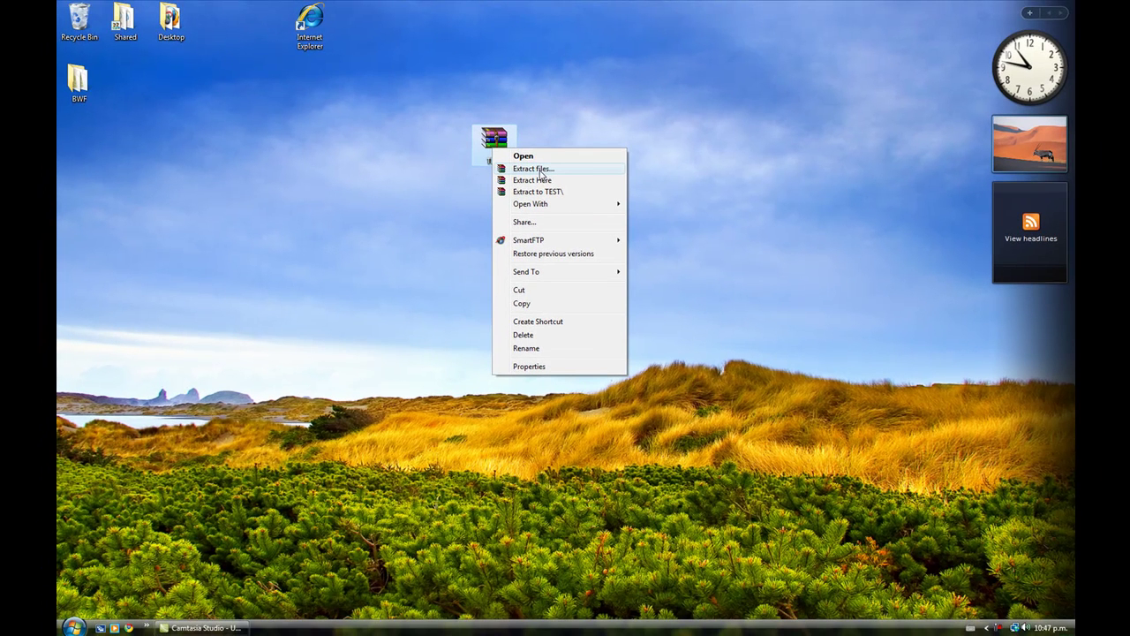
{"action": "left_click", "coordinate": [439, 197]}
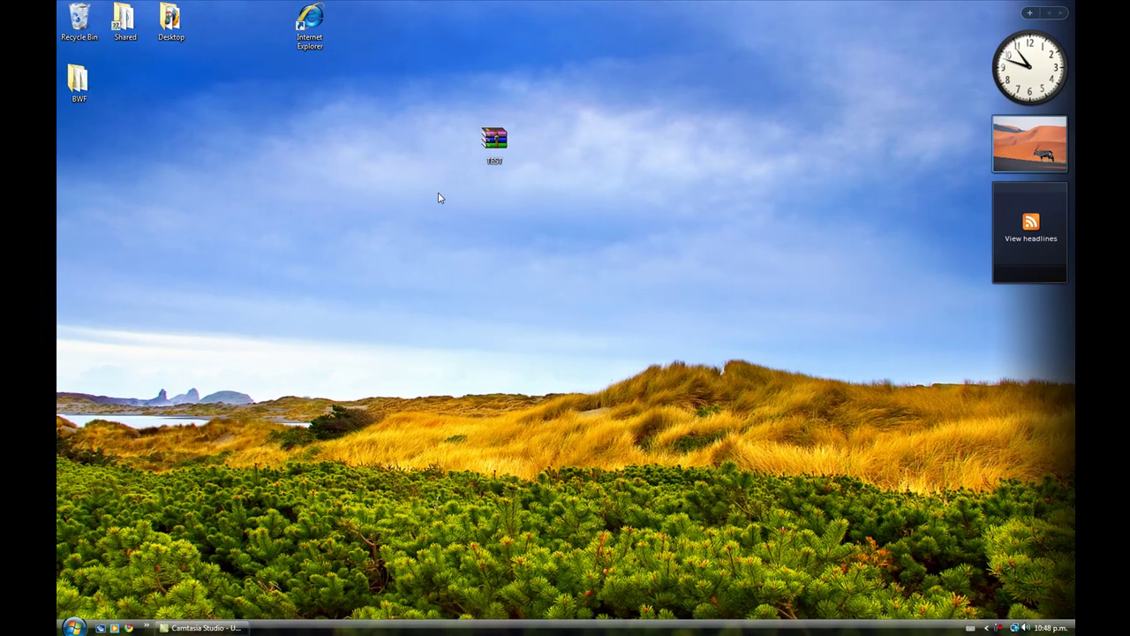
Step: Open TEST.rar in WinRAR, select TEST.txt and start renaming it, then close the archive
{"action": "double_click", "coordinate": [495, 141]}
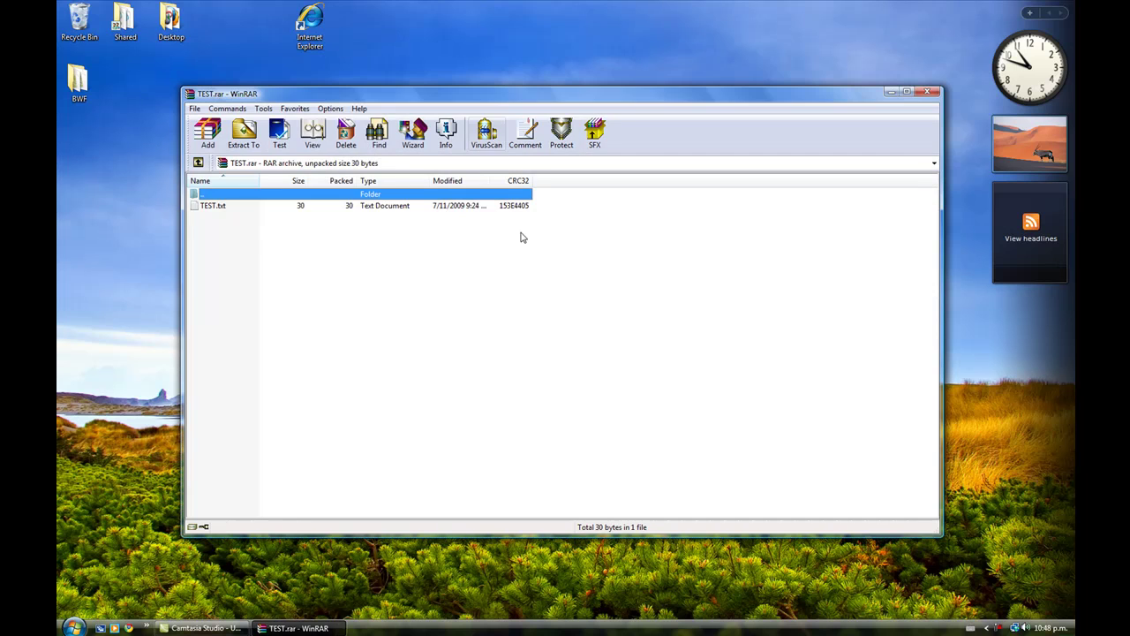
{"action": "left_click_drag", "start_coordinate": [227, 96], "coordinate": [200, 62]}
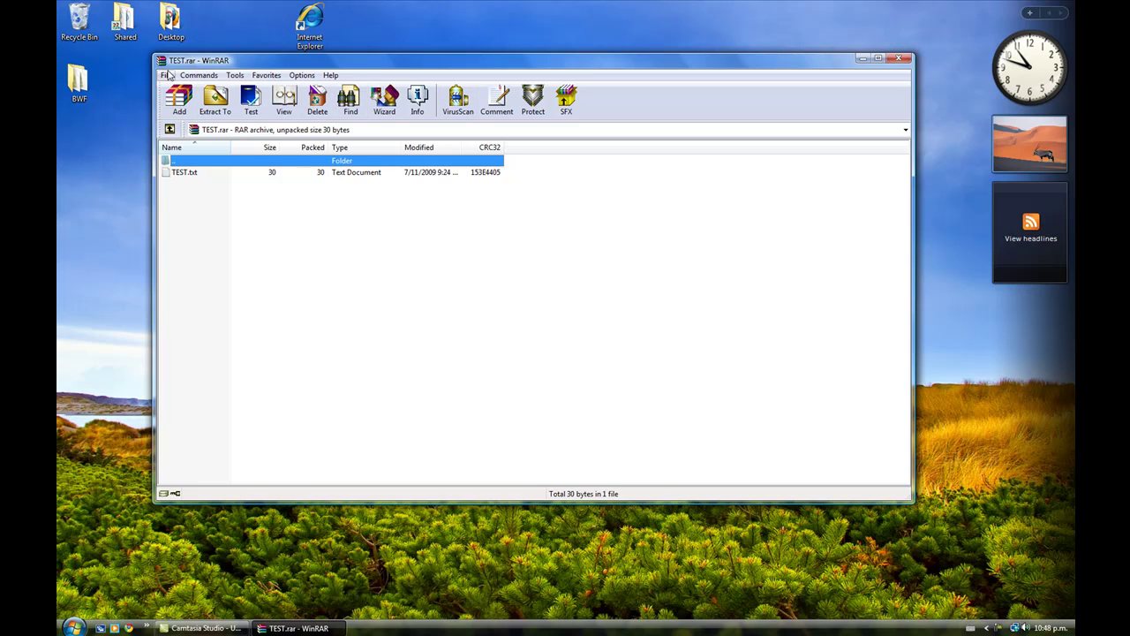
{"action": "left_click", "coordinate": [181, 171]}
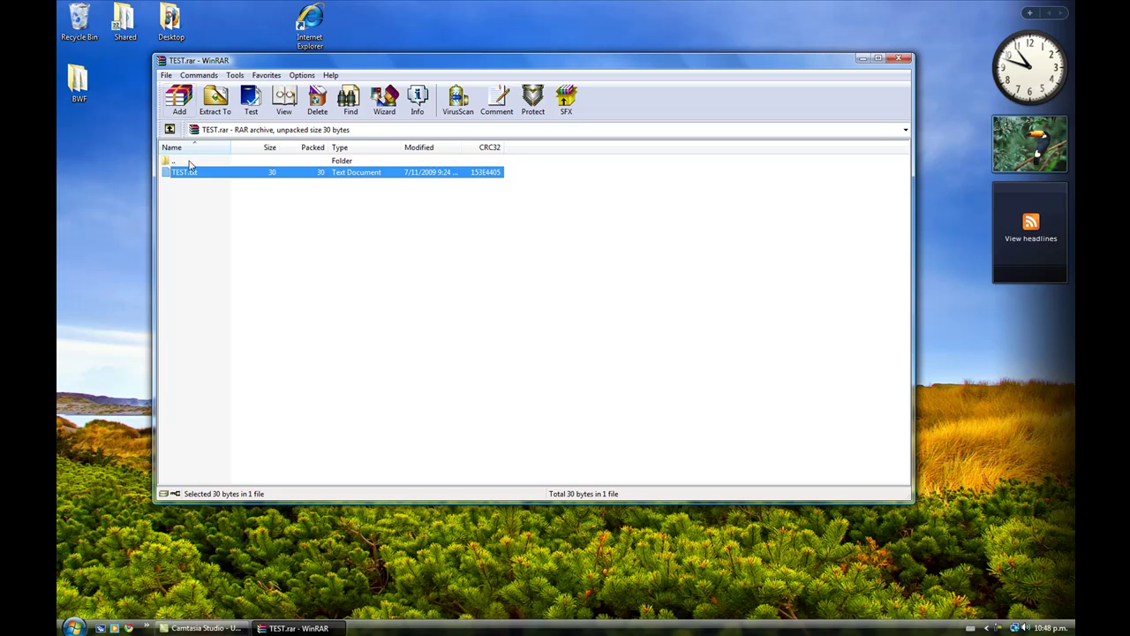
{"action": "left_click", "coordinate": [98, 178]}
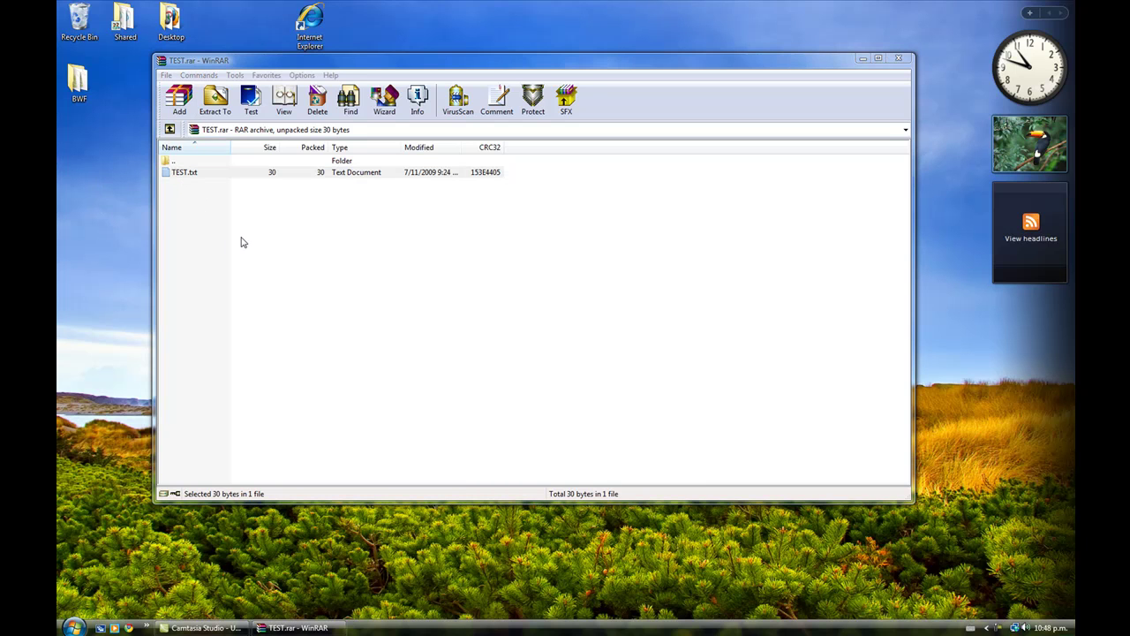
{"action": "left_click", "coordinate": [194, 174]}
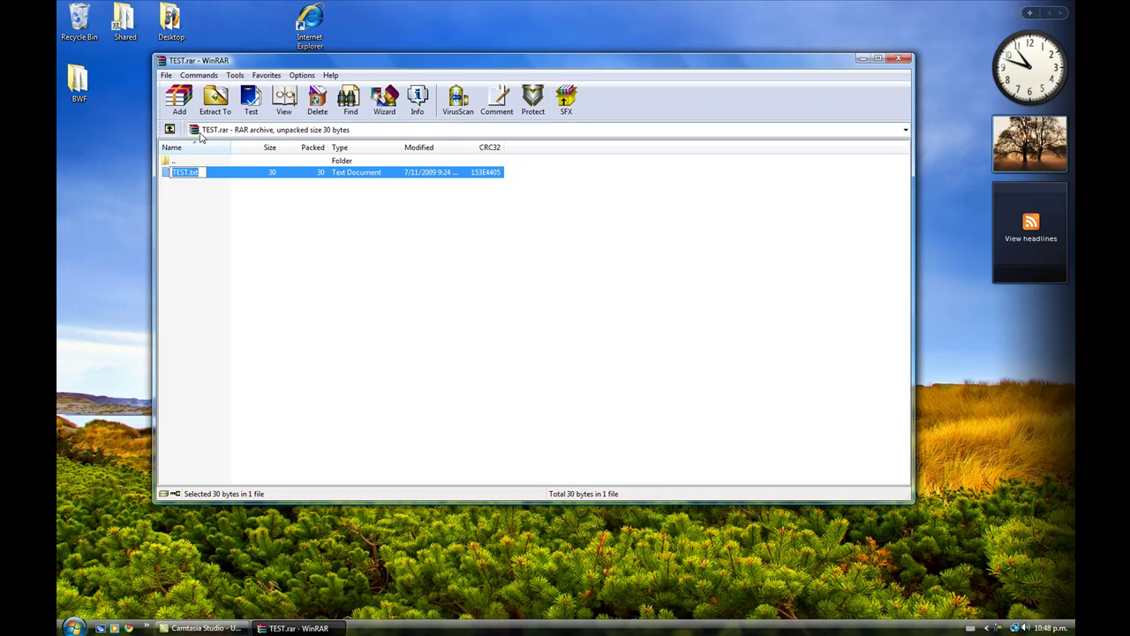
{"action": "left_click", "coordinate": [899, 58]}
Step: Drag TEST.txt out to the desktop, keeping both copies as TEST and TEST (2), and arrange them
{"action": "double_click", "coordinate": [490, 152]}
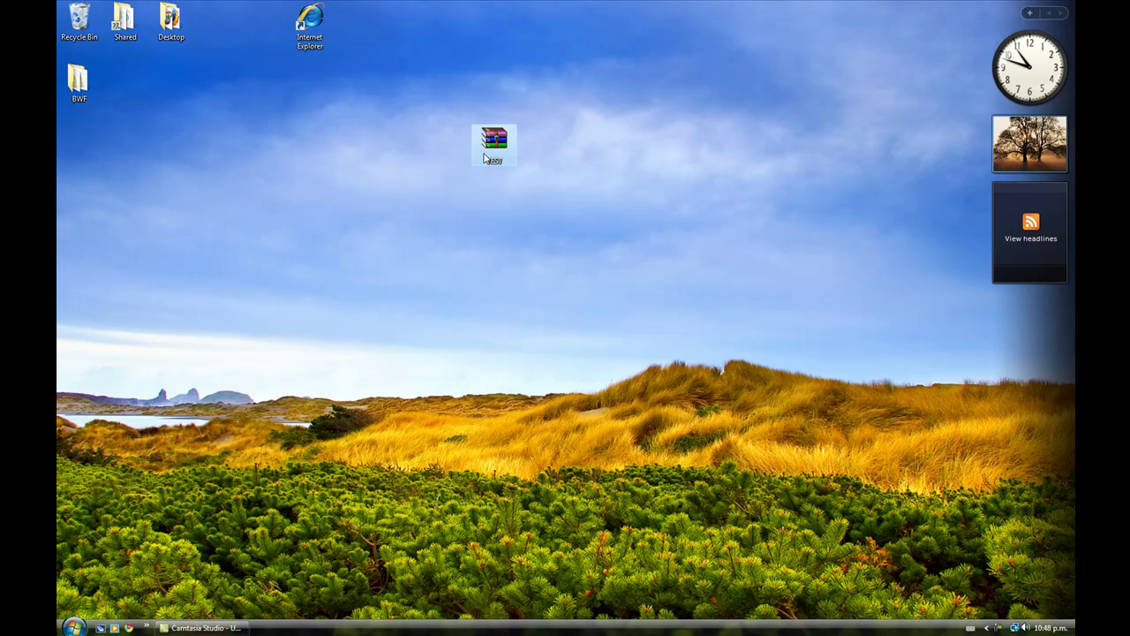
{"action": "left_click_drag", "start_coordinate": [187, 172], "coordinate": [123, 258]}
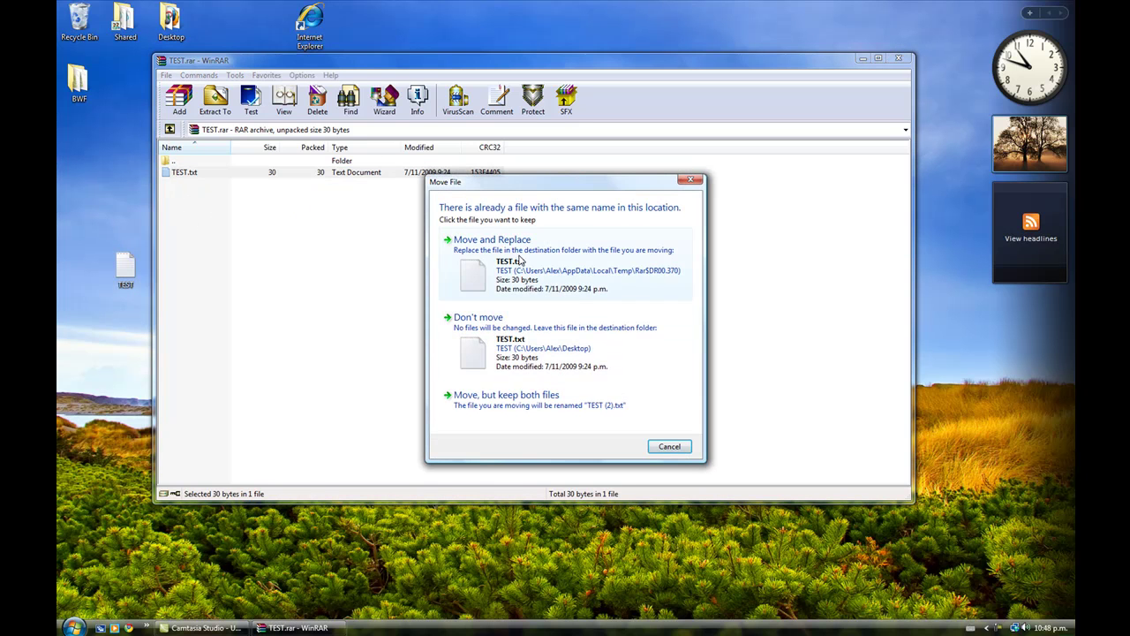
{"action": "left_click", "coordinate": [514, 413]}
{"action": "left_click", "coordinate": [898, 58]}
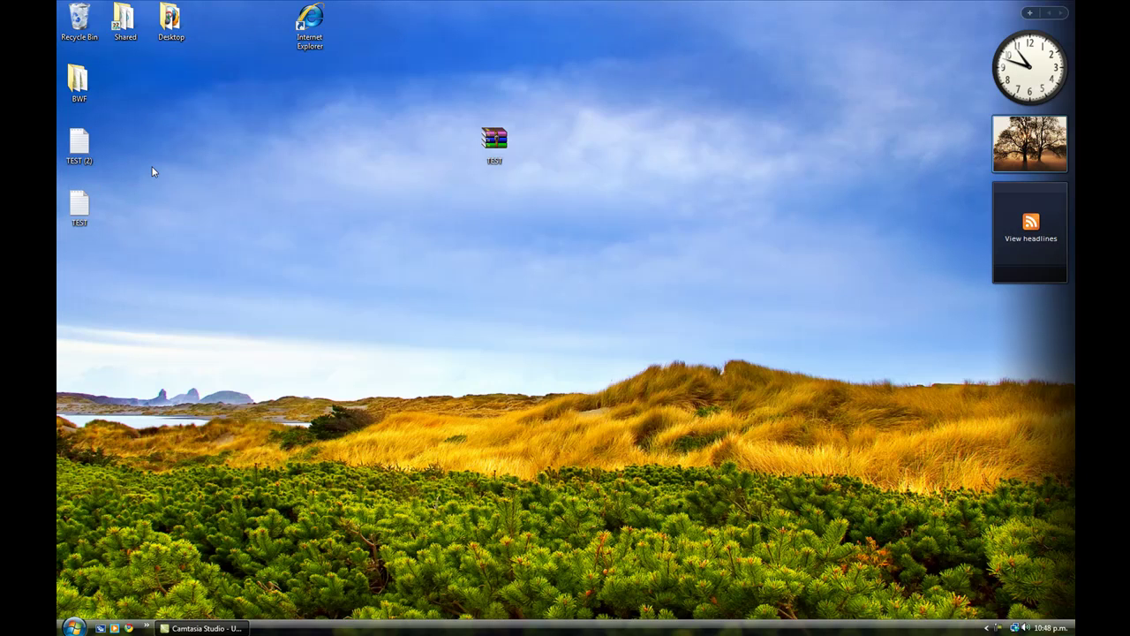
{"action": "left_click_drag", "start_coordinate": [86, 159], "coordinate": [222, 208]}
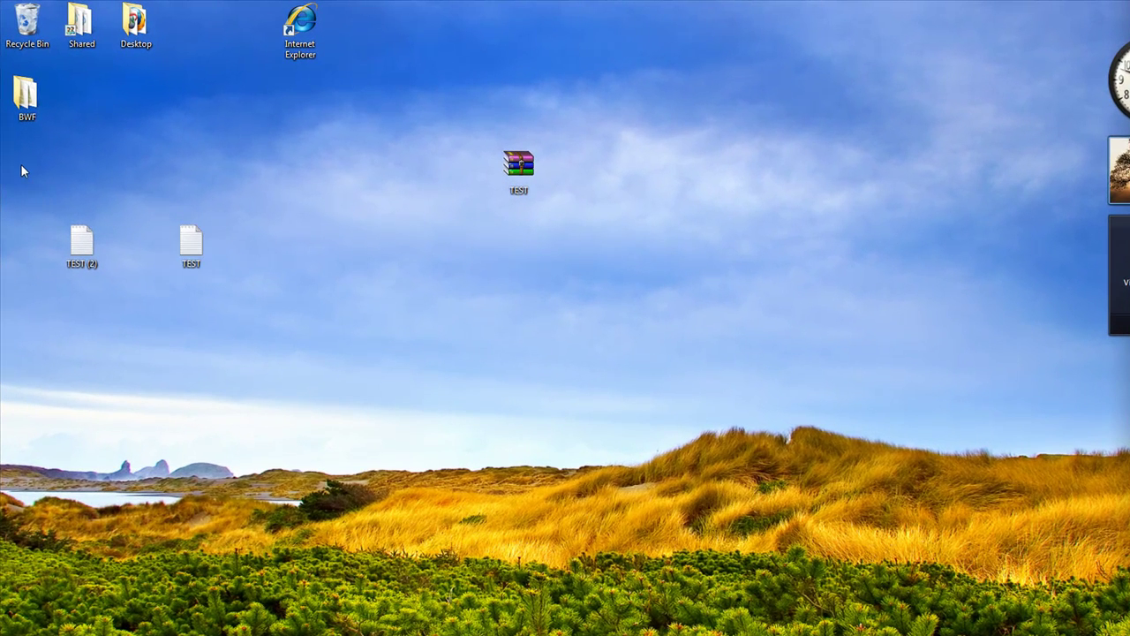
Step: Add both TEST text files to a new RAR archive named tesarchive
{"action": "left_click_drag", "start_coordinate": [23, 165], "coordinate": [279, 319]}
{"action": "right_click", "coordinate": [205, 251]}
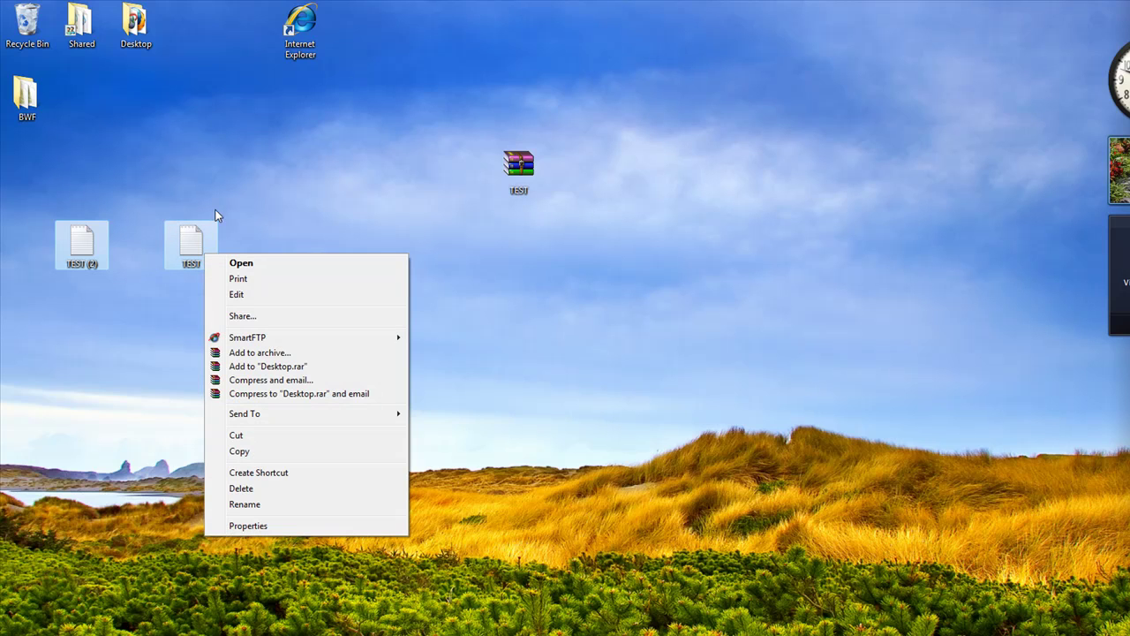
{"action": "left_click", "coordinate": [321, 357]}
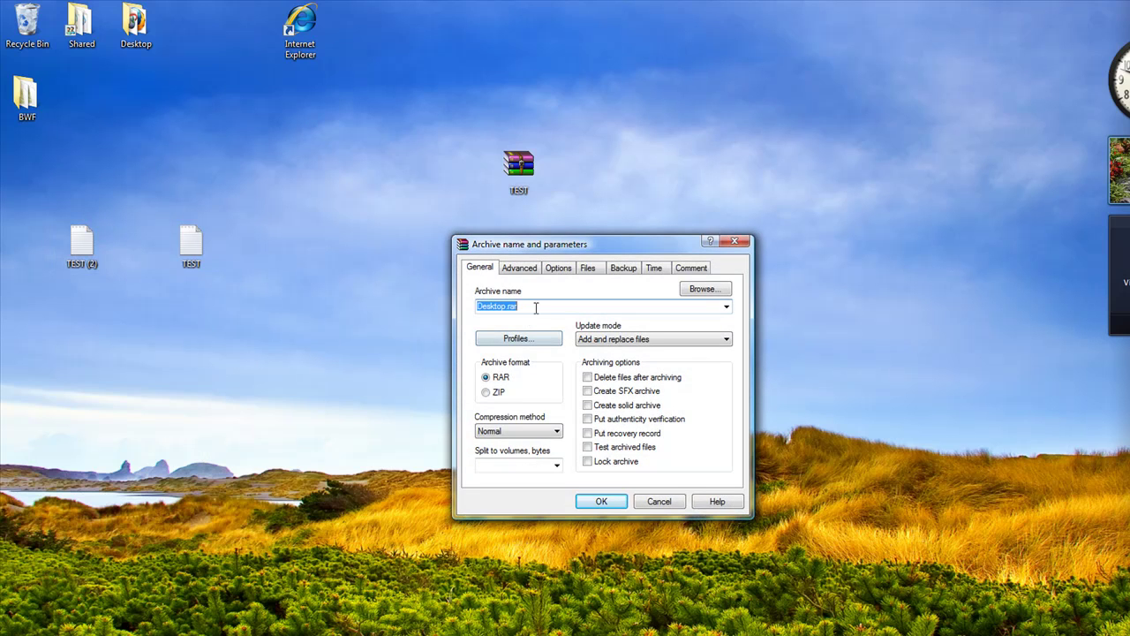
{"action": "type", "text": "tesarchive"}
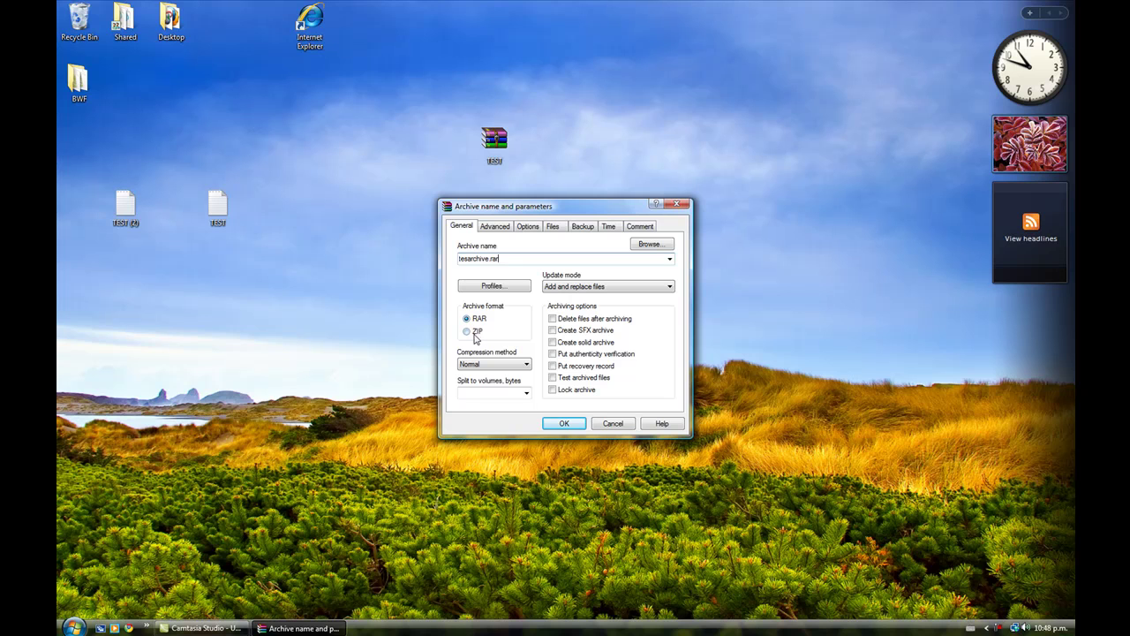
{"action": "key", "text": "BackSpace"}
{"action": "key", "text": "BackSpace"}
{"action": "key", "text": "BackSpace"}
Step: Give the archive the comment 'This is a test comment', create it, and place it beside TEST
{"action": "left_click", "coordinate": [649, 228]}
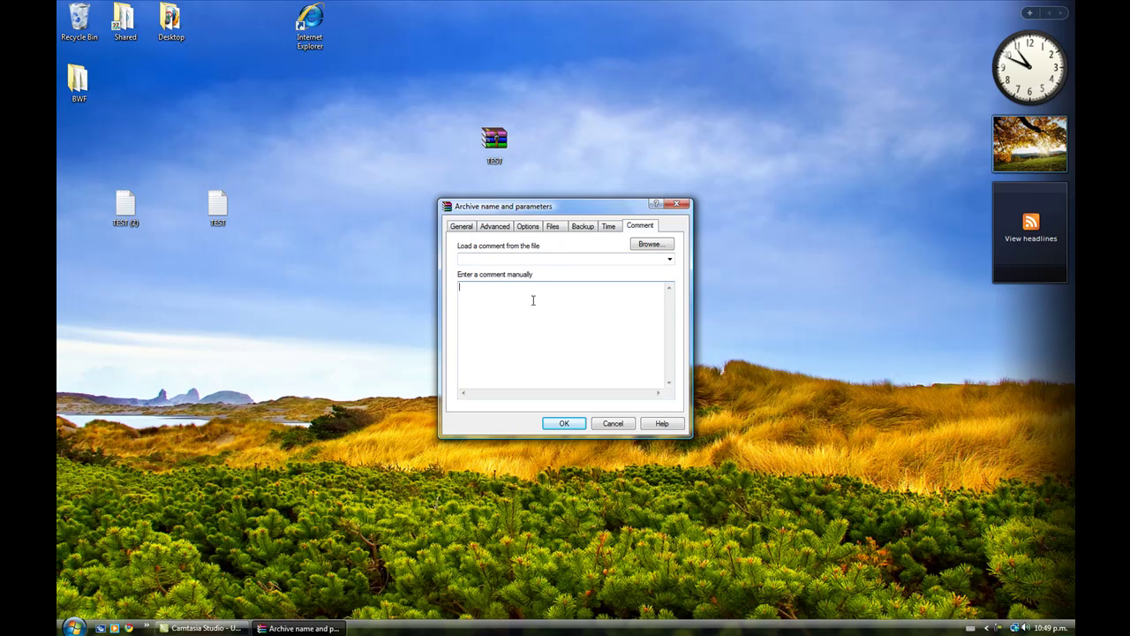
{"action": "type", "text": "This is a test comment"}
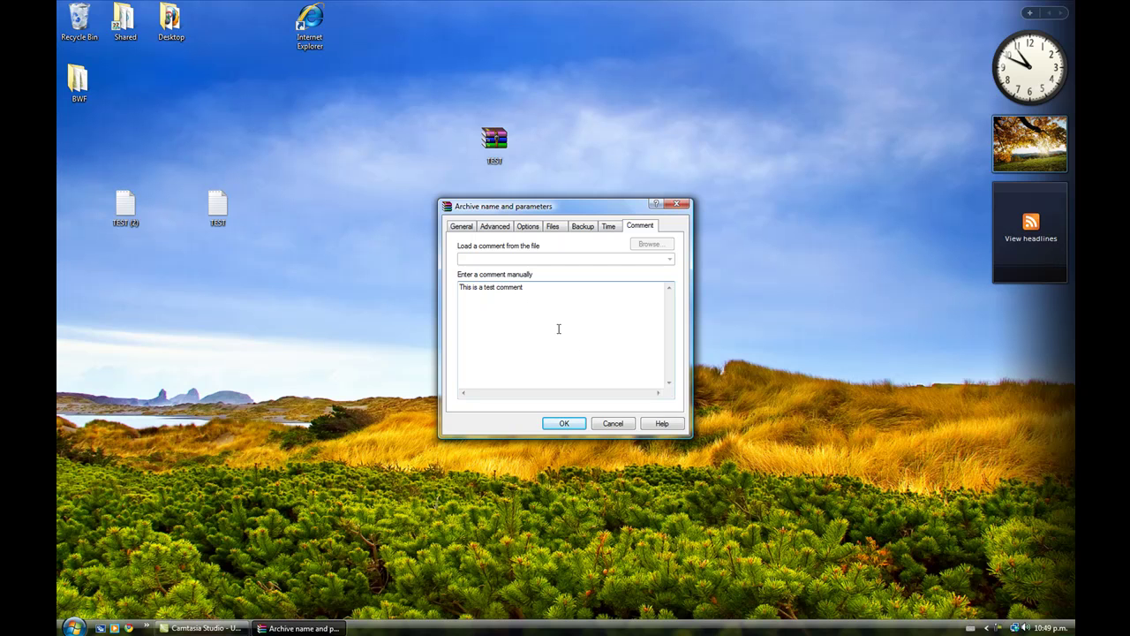
{"action": "left_click", "coordinate": [579, 426]}
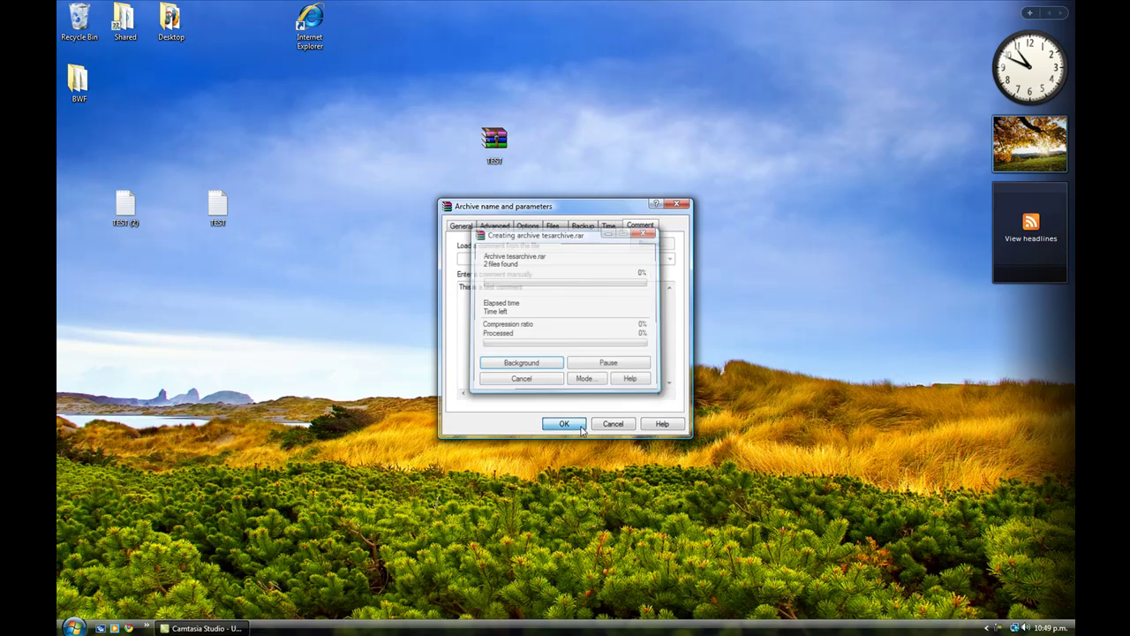
{"action": "left_click_drag", "start_coordinate": [87, 152], "coordinate": [317, 213]}
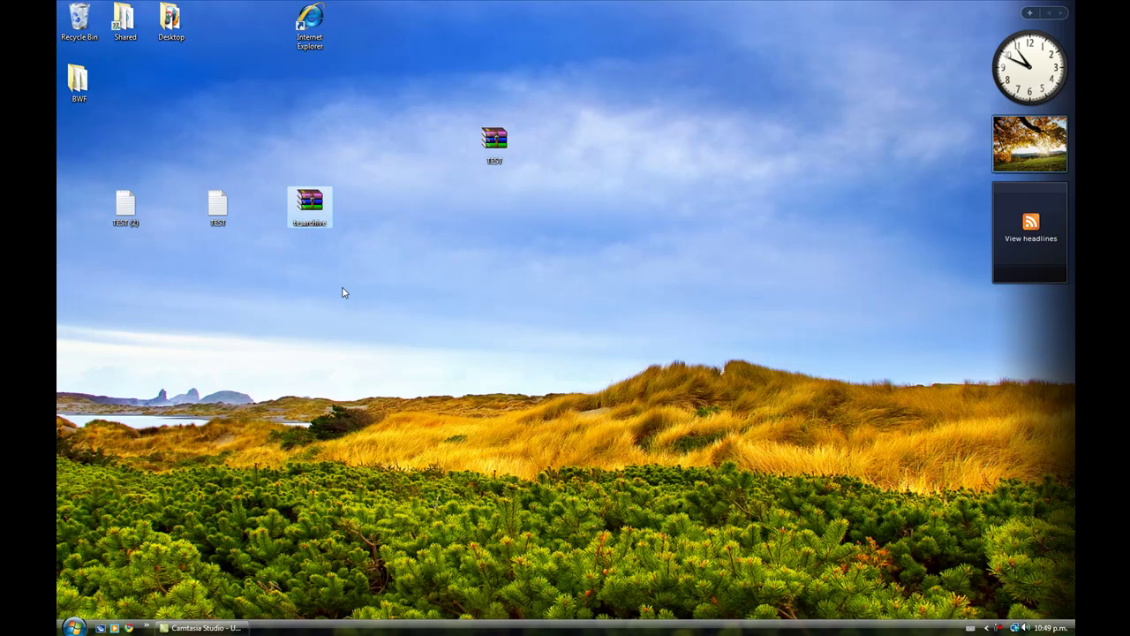
Step: Open tesarchive.rar and drag both TEST files to the desktop, replacing the existing copies
{"action": "double_click", "coordinate": [308, 202]}
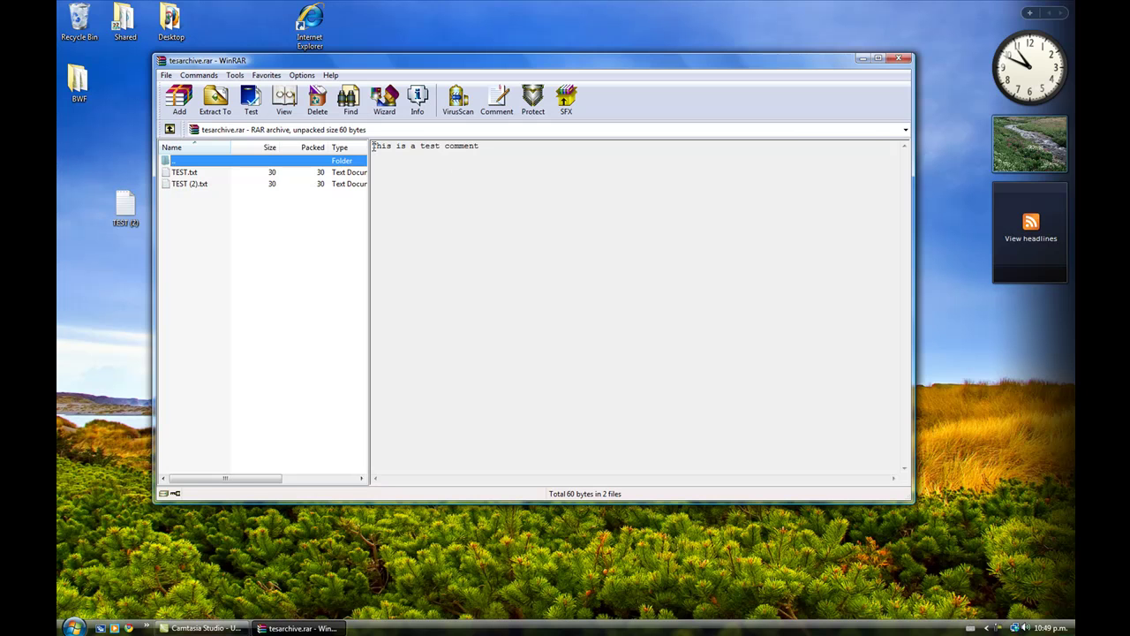
{"action": "left_click_drag", "start_coordinate": [372, 146], "coordinate": [483, 142]}
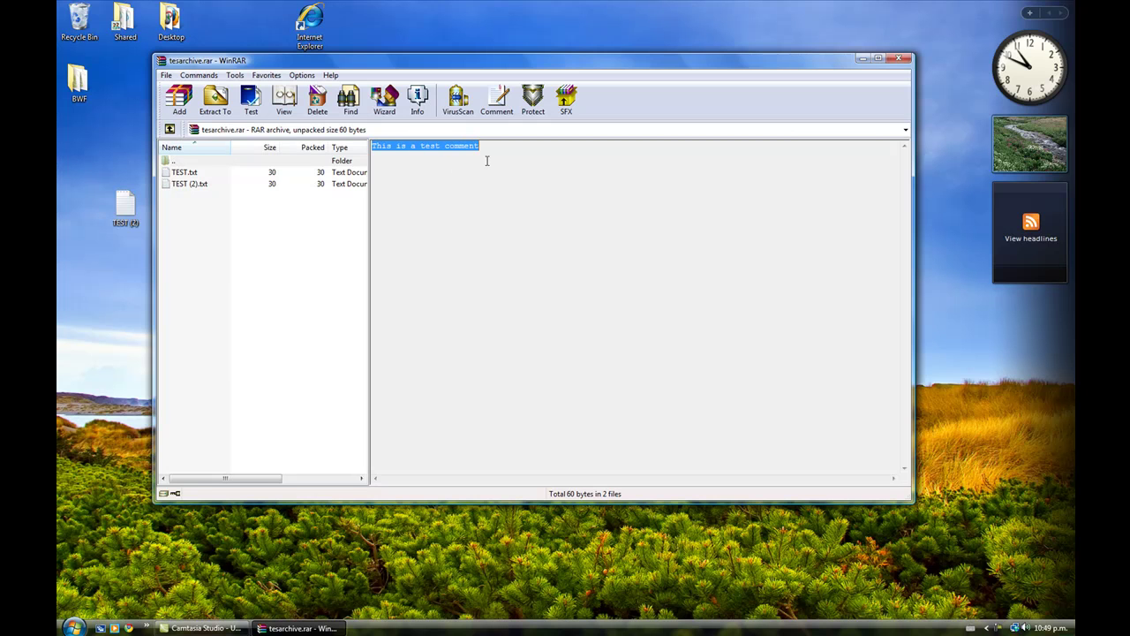
{"action": "left_click", "coordinate": [203, 173]}
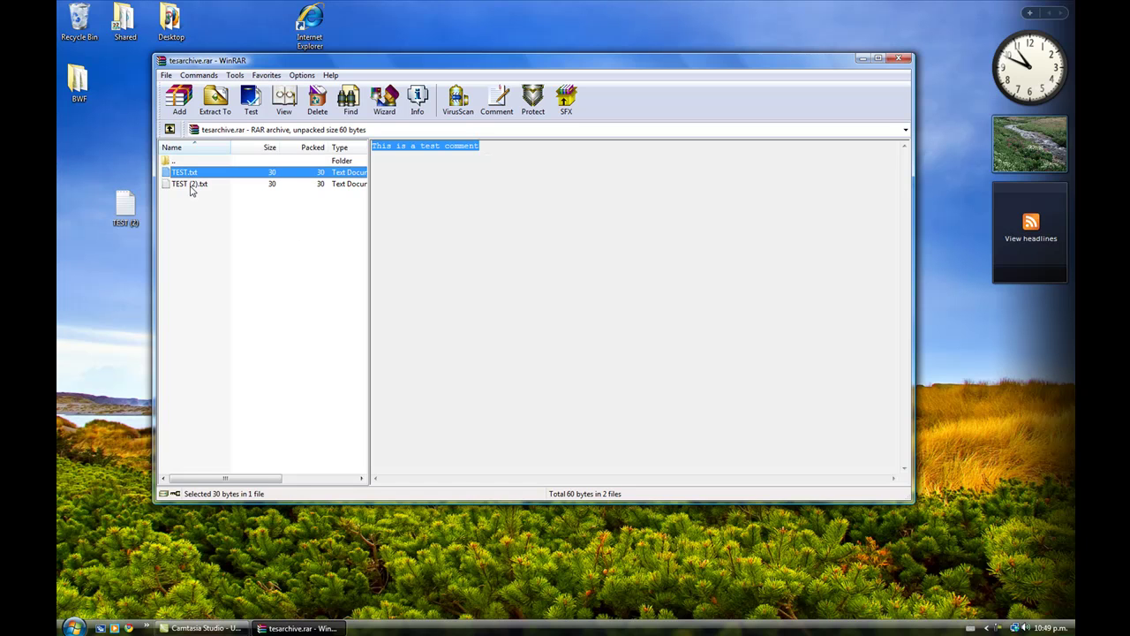
{"action": "left_click", "coordinate": [196, 187], "text": "shift"}
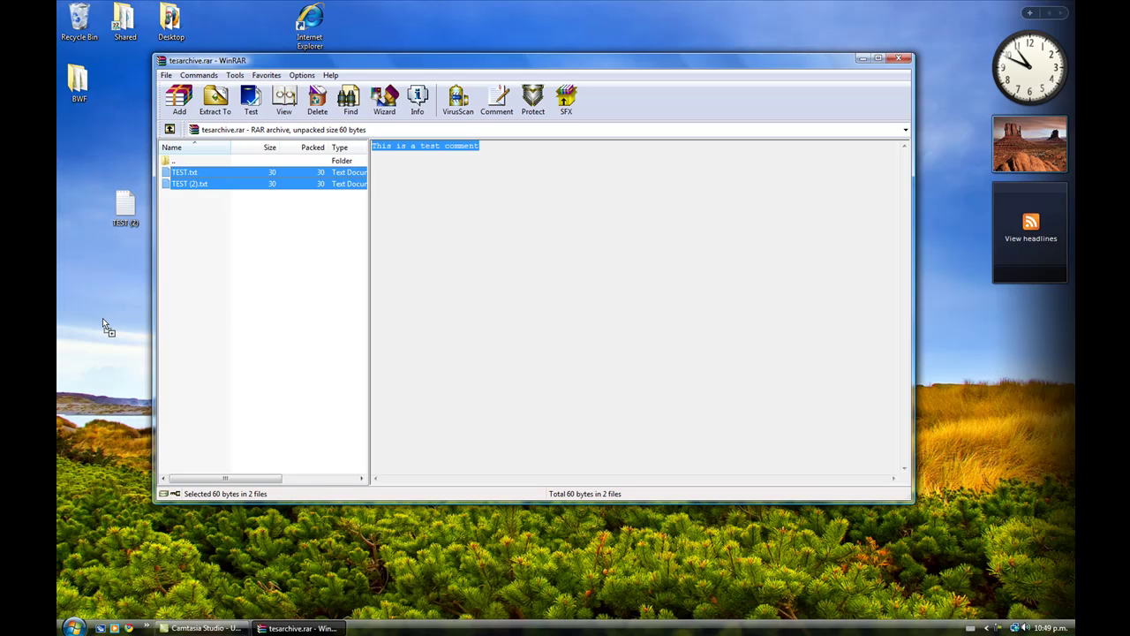
{"action": "left_click_drag", "start_coordinate": [104, 325], "coordinate": [101, 321]}
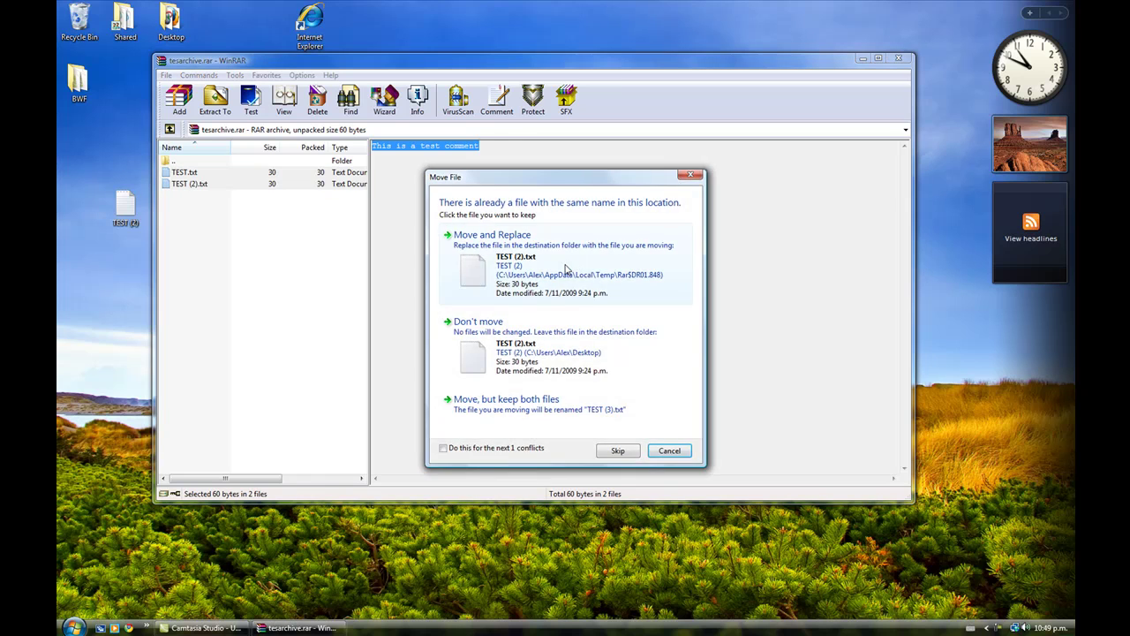
{"action": "left_click", "coordinate": [564, 264]}
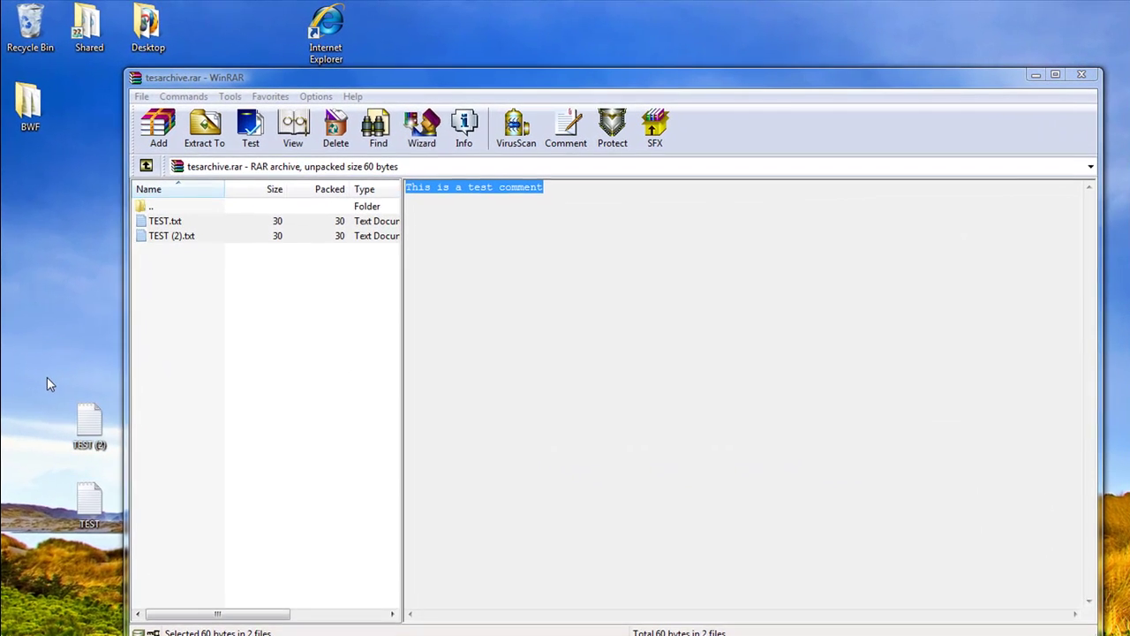
Step: Close WinRAR and line up tesarchive beside the TEST archive
{"action": "left_click_drag", "start_coordinate": [68, 341], "coordinate": [116, 332]}
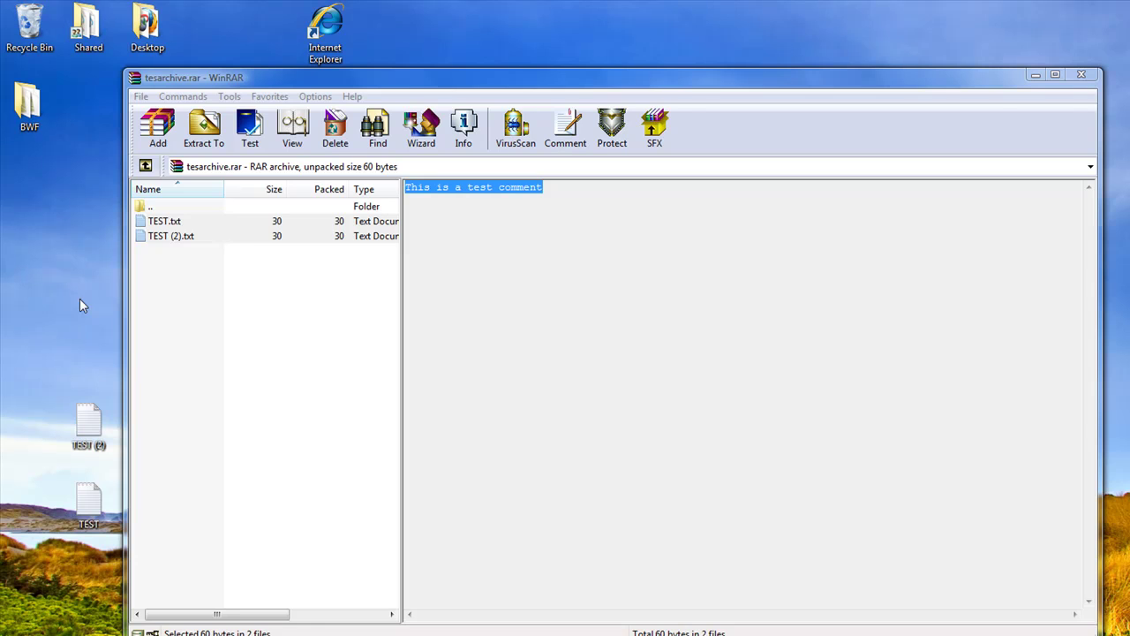
{"action": "left_click", "coordinate": [1081, 74]}
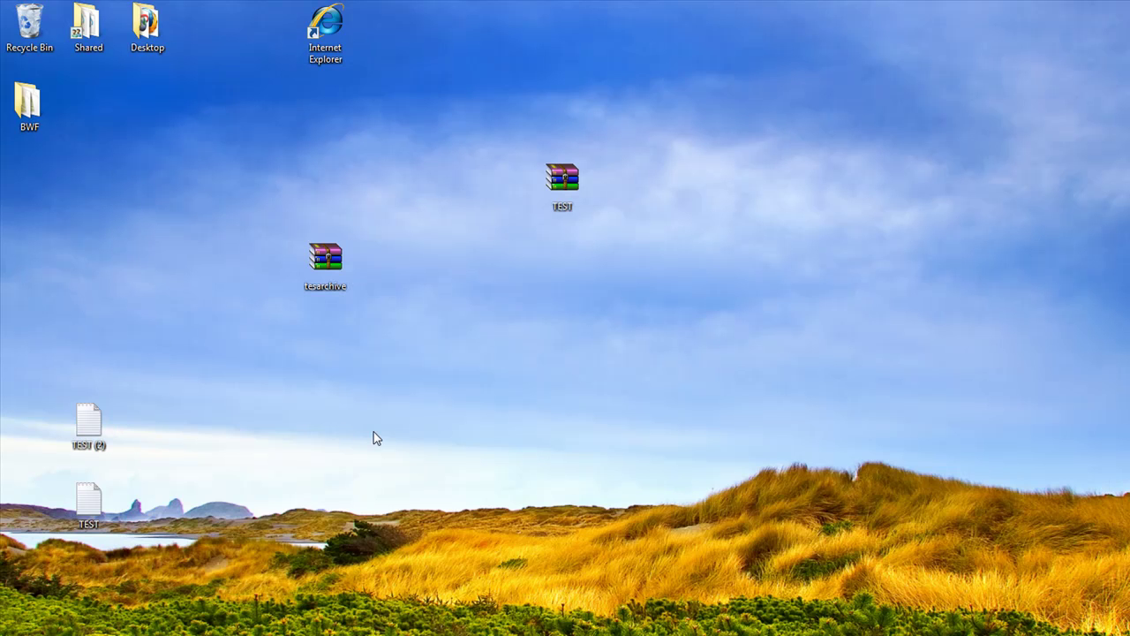
{"action": "left_click_drag", "start_coordinate": [327, 279], "coordinate": [328, 200]}
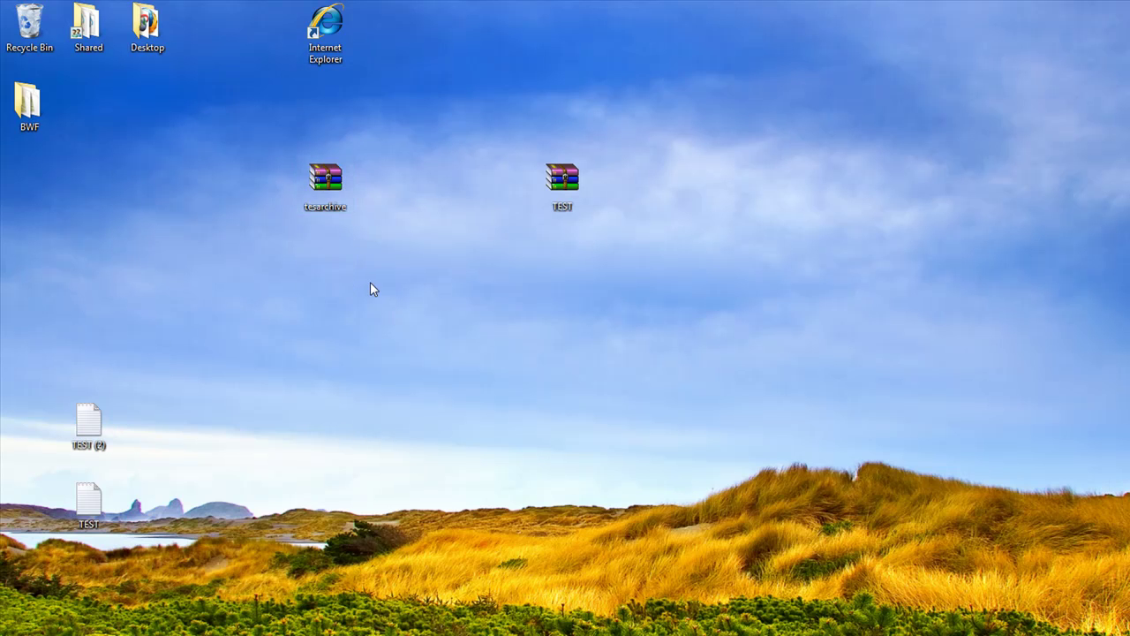